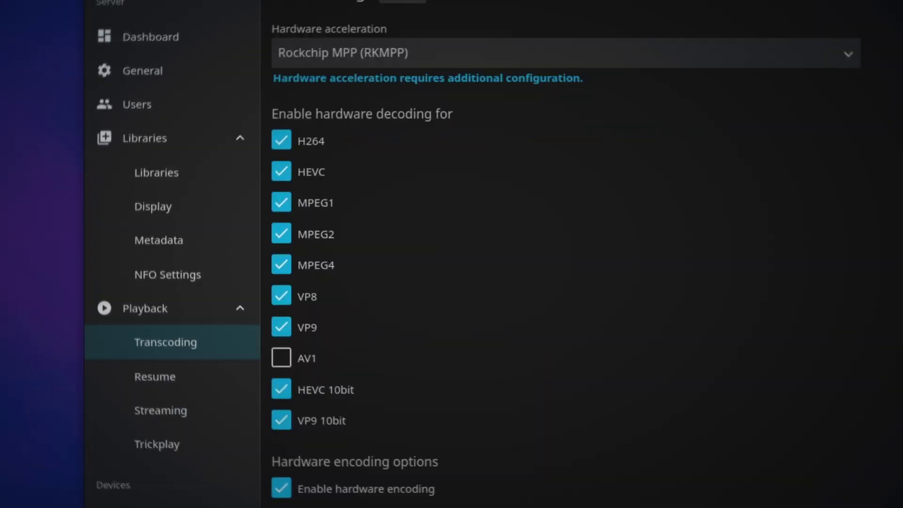
scroll(564, 259, "down", 2)
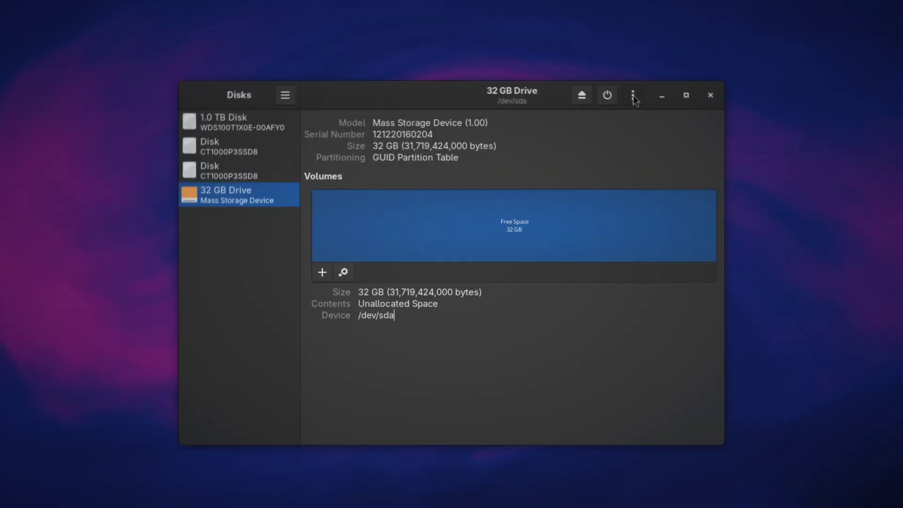
Restore the Armbian 25.8.1 disk image for the Rock 5T onto the 32 GB mass storage drive
left_click(633, 93)
left_click(631, 172)
left_click(524, 250)
left_click(440, 165)
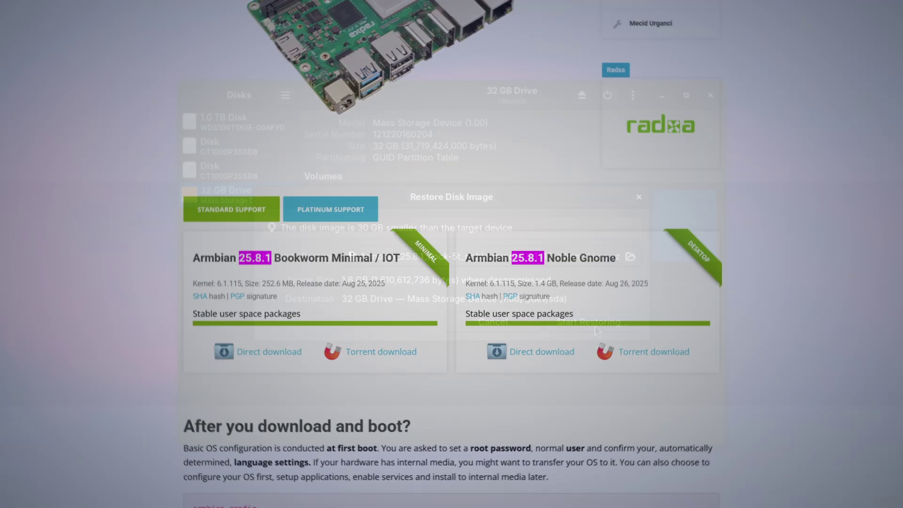
left_click(594, 322)
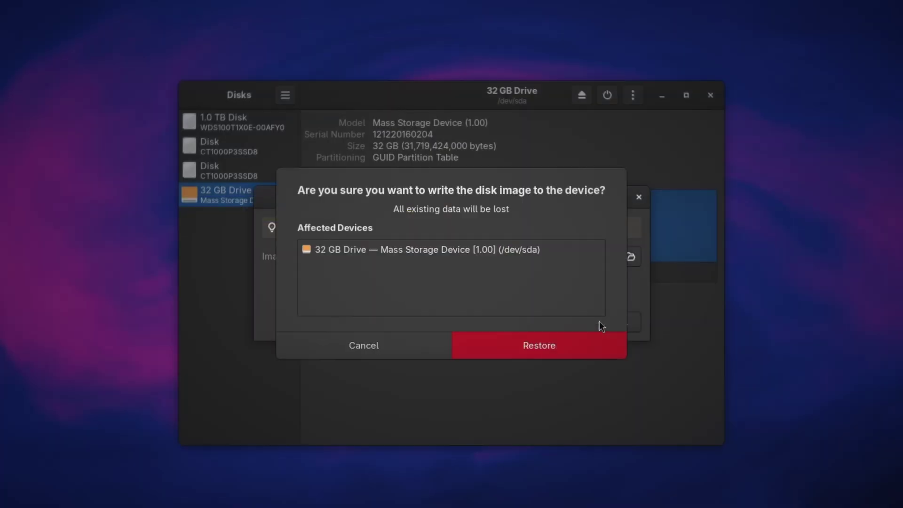
left_click(538, 345)
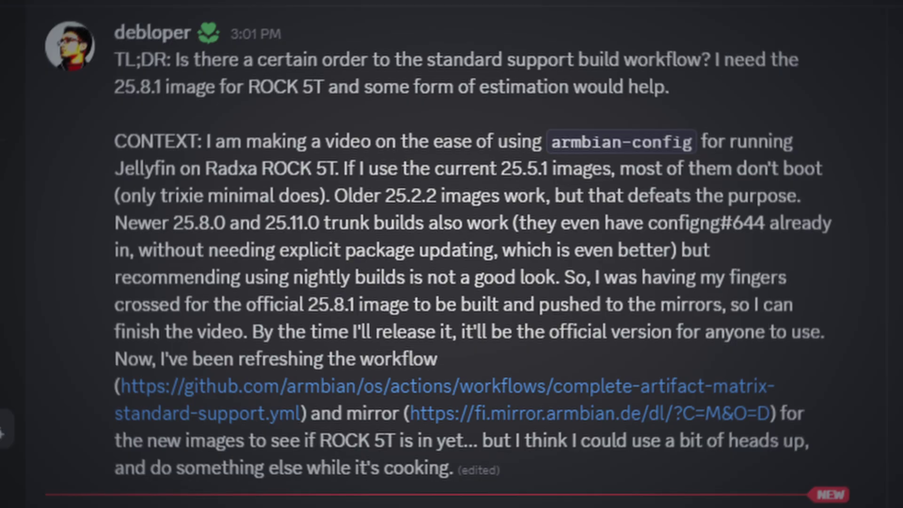
scroll(447, 254, "down", 5)
scroll(446, 254, "down", 1)
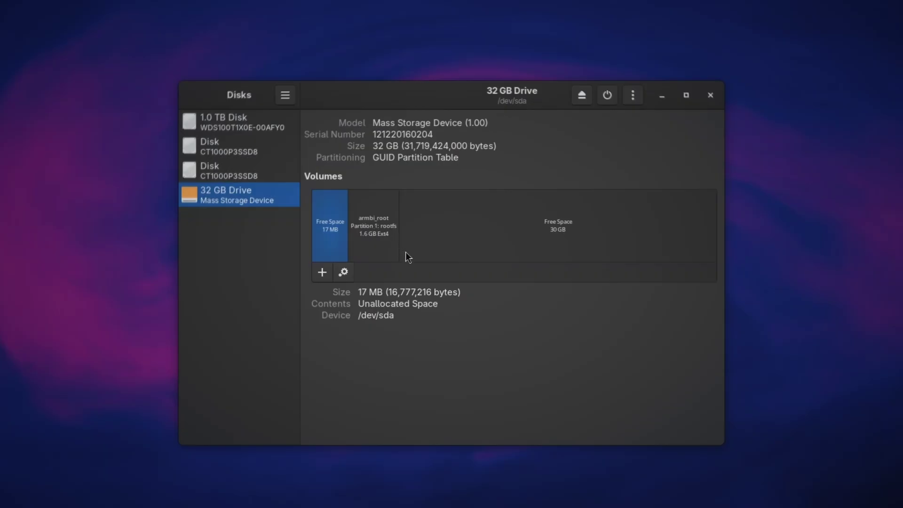
Inspect the armbi_root partition on the restored 32 GB drive
left_click(386, 245)
left_click_drag(556, 338, 295, 296)
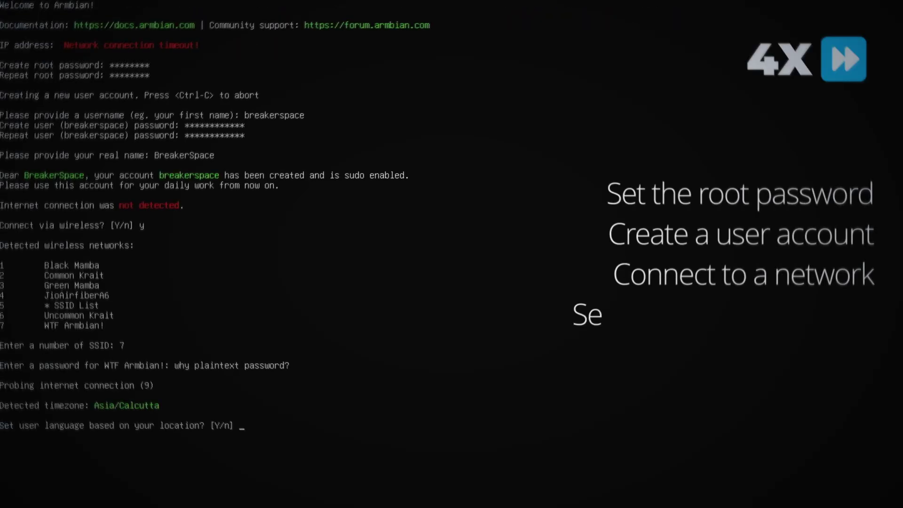
Accept the location-based user language in the first-boot setup and update the system packages with apt
type("y")
key("Return")
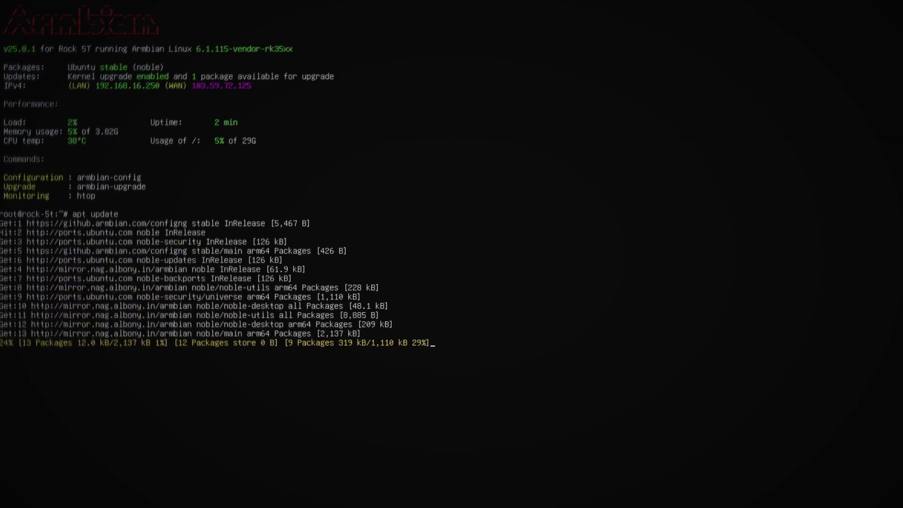
type("apt u")
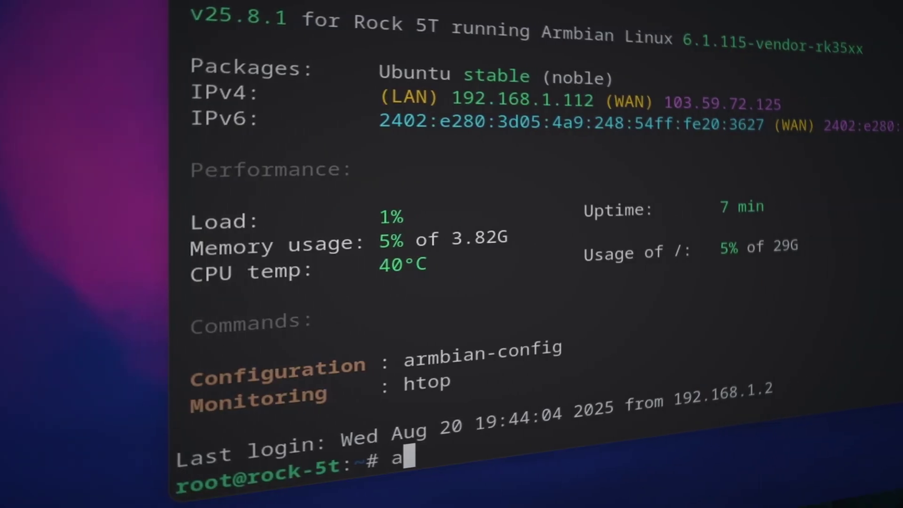
Launch armbian-config on the board and open its Software section
type("rmbian-config")
key("Return")
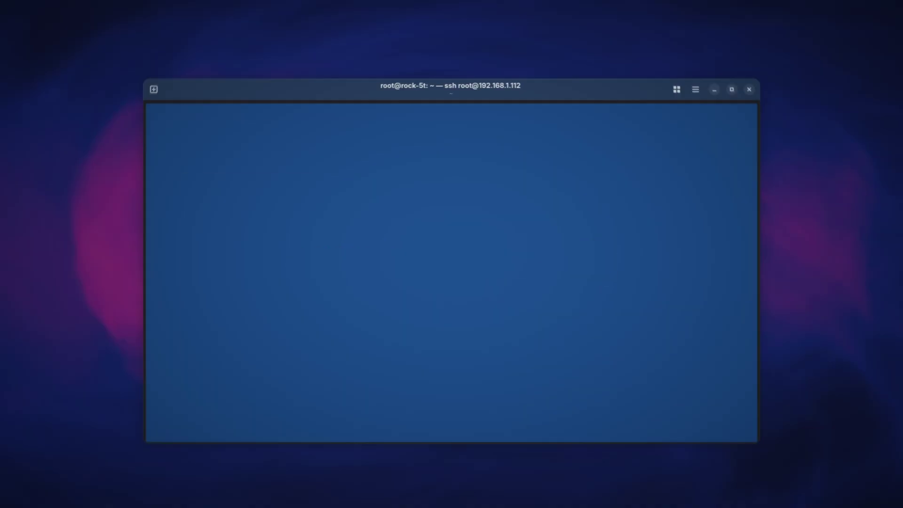
key("Down")
key("Down")
key("Down")
key("Return")
Look through the available software categories from Backup down to Media
key("Down")
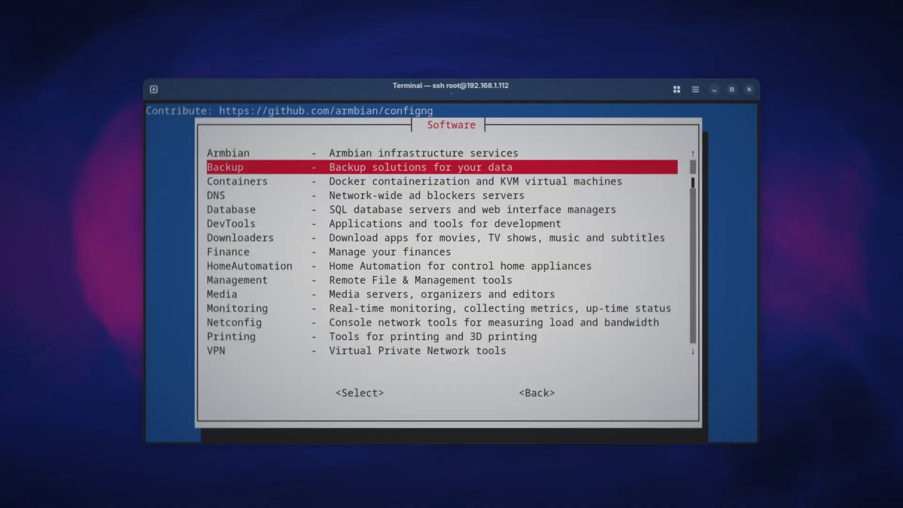
key("Down")
key("Down")
key("Down")
key("Down")
key("Down")
key("Down")
key("Down")
key("Down")
key("Down")
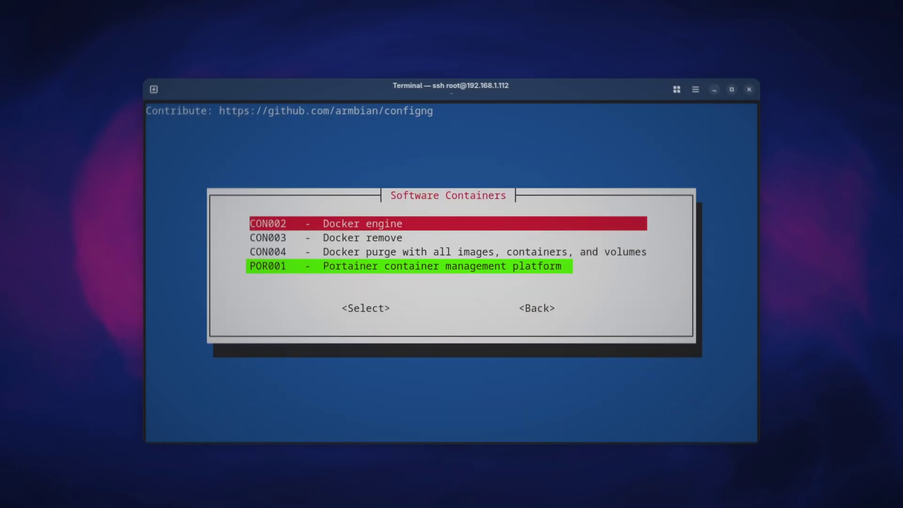
Install the Docker engine from the software containers list
key("Return")
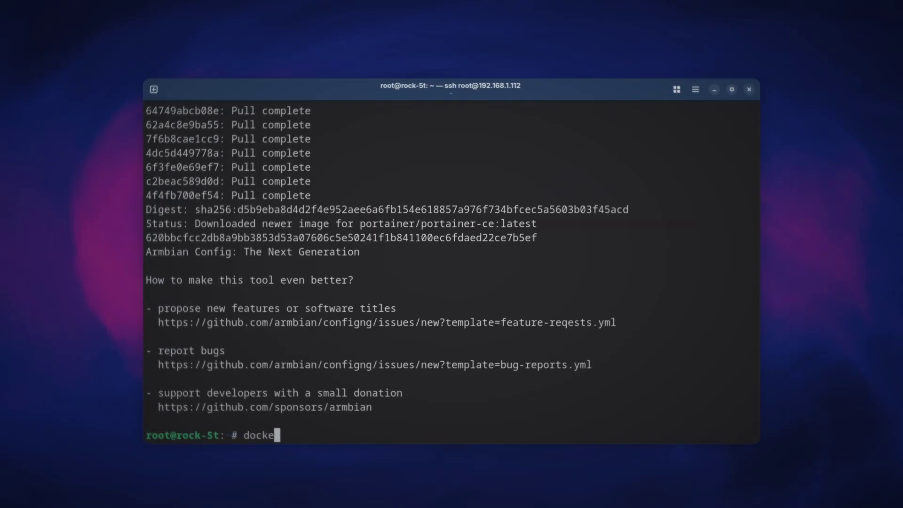
Check the Docker containers from the terminal and in the Portainer dashboard
type("a")
key("Return")
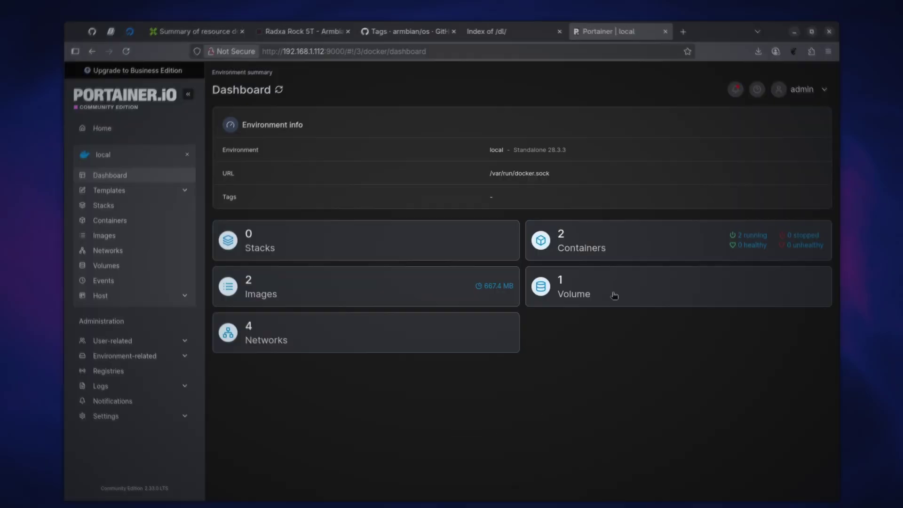
left_click(598, 250)
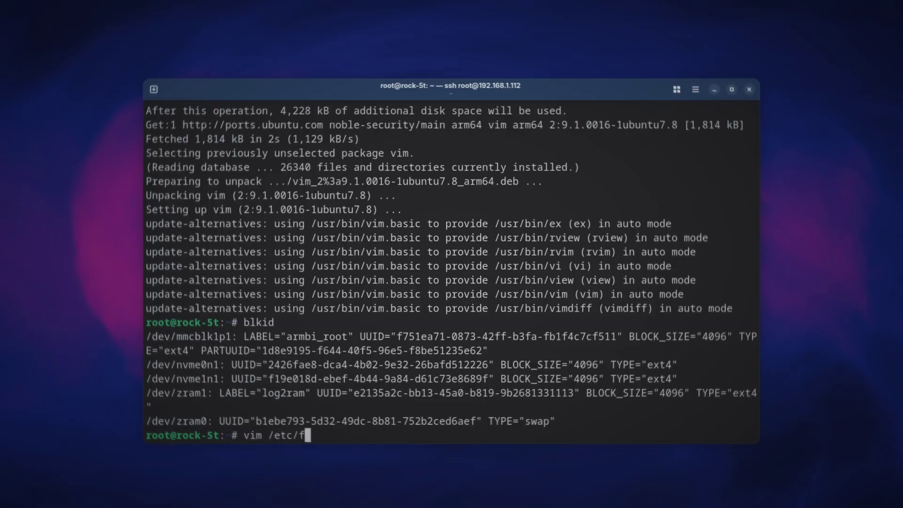
Duplicate the root file system entry twice in /etc/fstab with vim and paste the two NVMe drives' blkid lines below
type("stab")
key("Return")
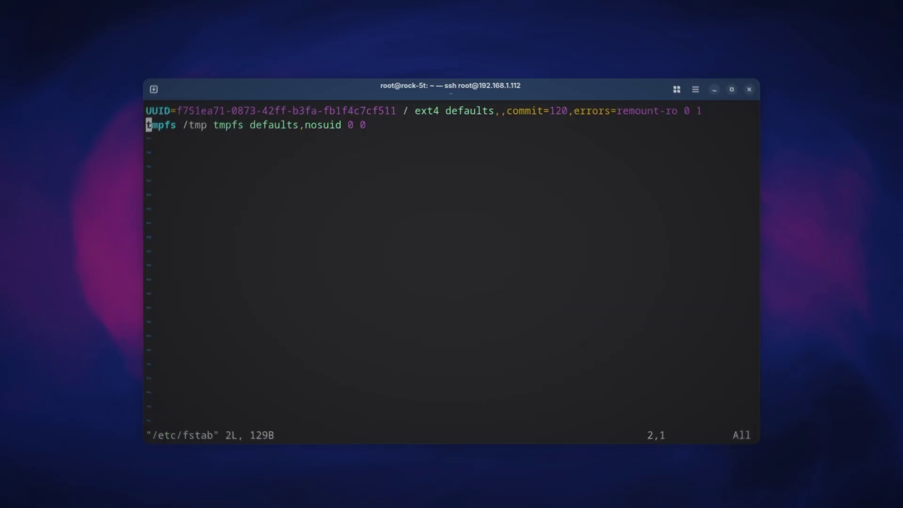
key("y")
key("p")
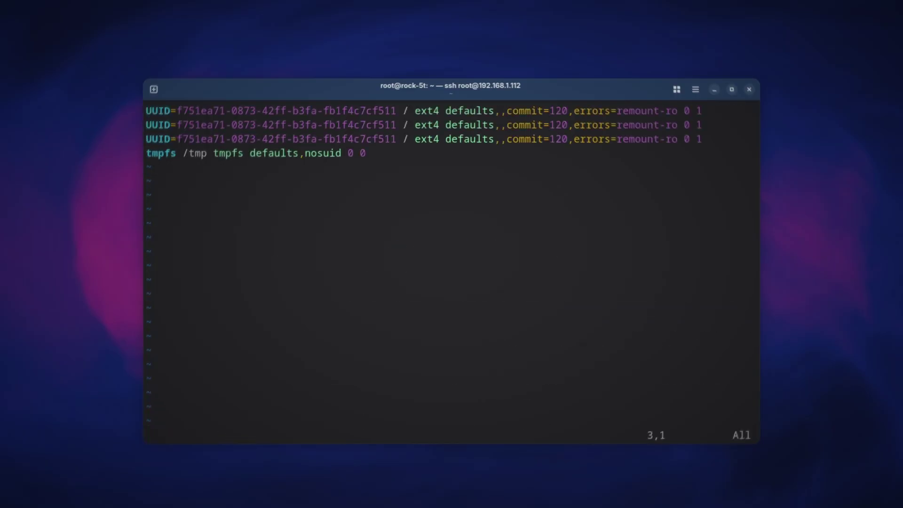
key("ctrl+shift+v")
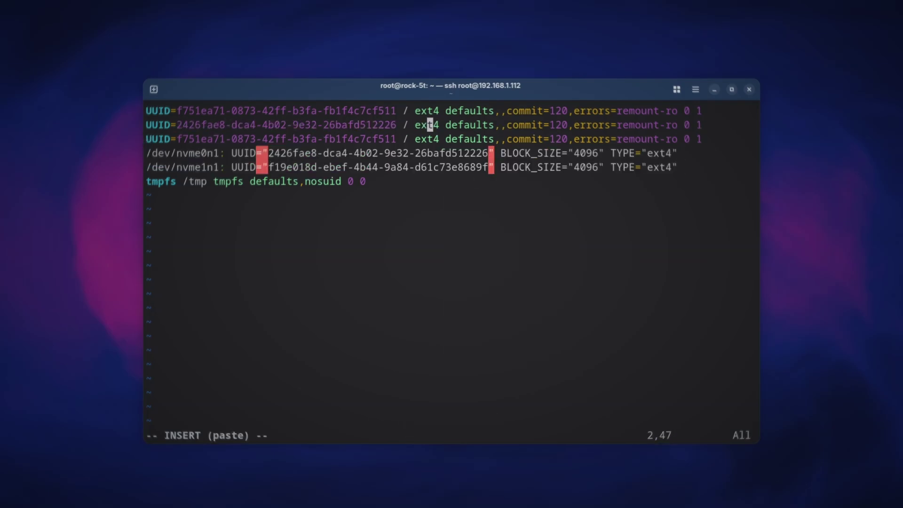
Set the NVMe mount points to /armbian/jellyfin/movies and /armbian/jellyfin/tvseries, ext4 with defaults,nofail 0 0, and delete the pasted blkid lines
key("BackSpace")
type("jellyfin/movies")
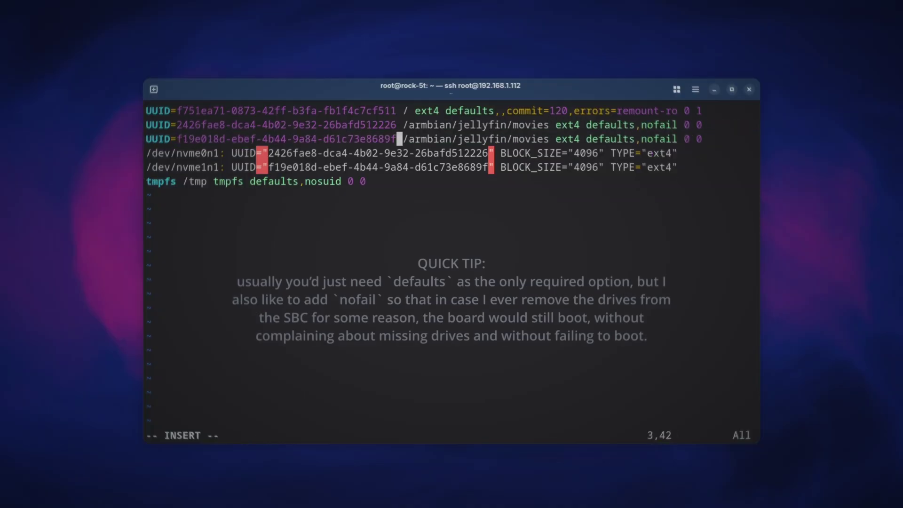
left_click(558, 139)
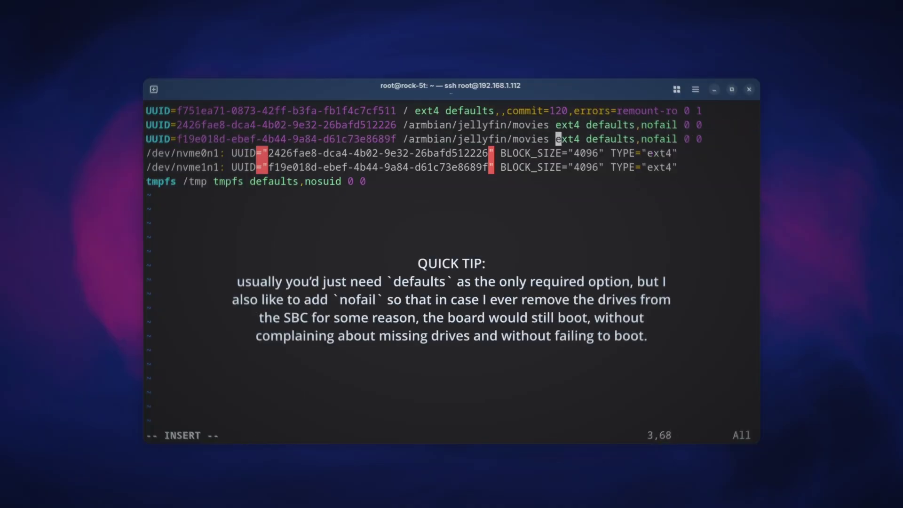
key("d")
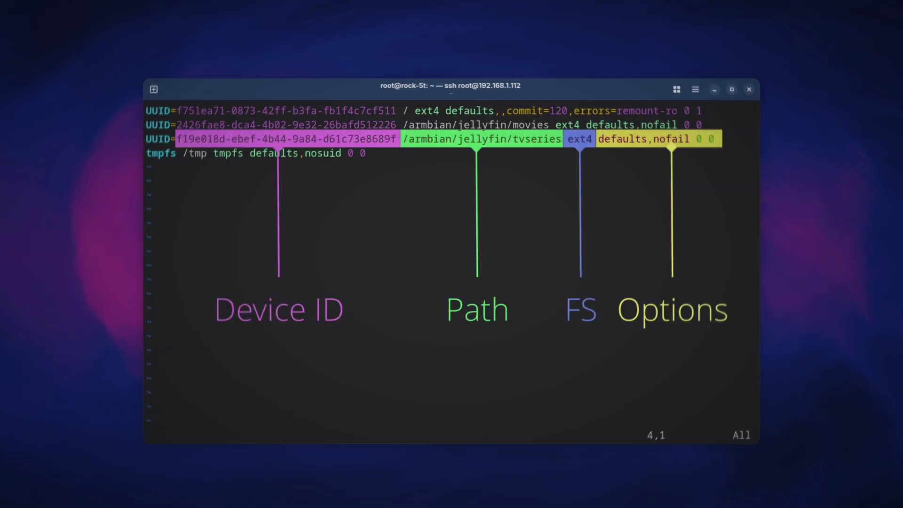
Save /etc/fstab, quit vim and reboot the board
type(":wq")
key("Return")
type("reboot")
key("Return")
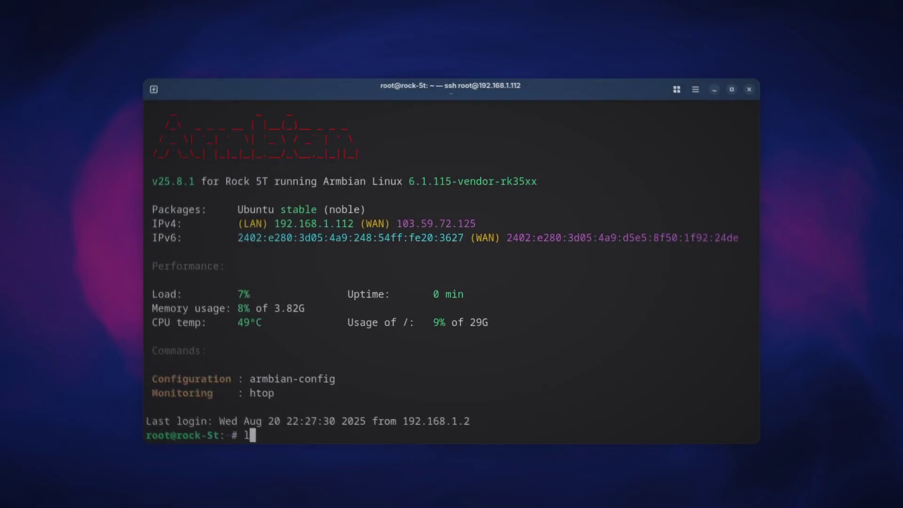
List the board's block devices to check the drive mounts
type("lk")
key("Return")
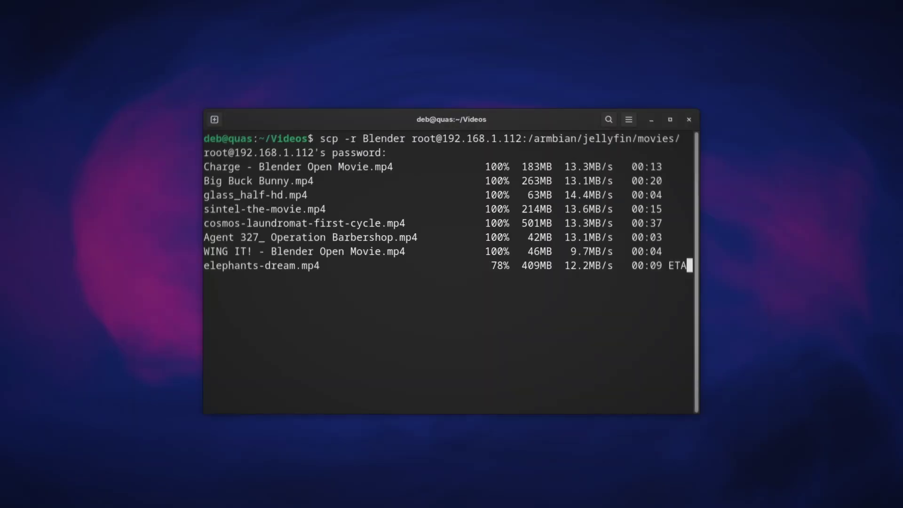
type("68.1.112:8096")
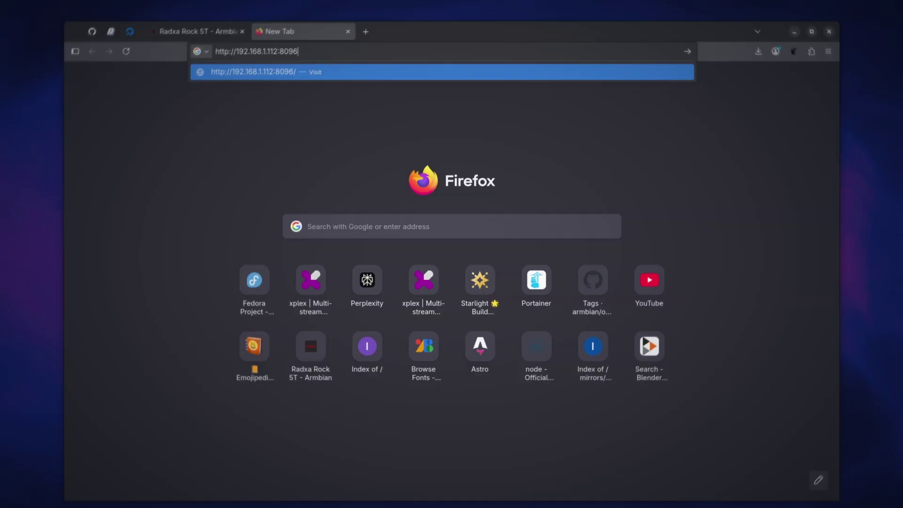
key("Return")
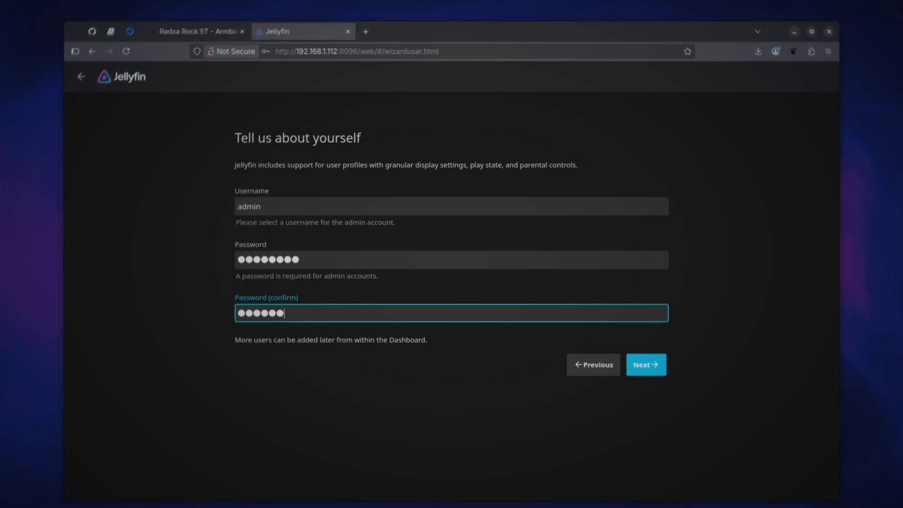
Confirm the admin account password and go through the setup wizard, keeping English, United States and remote connections allowed without automatic port mapping
type("**")
left_click(646, 365)
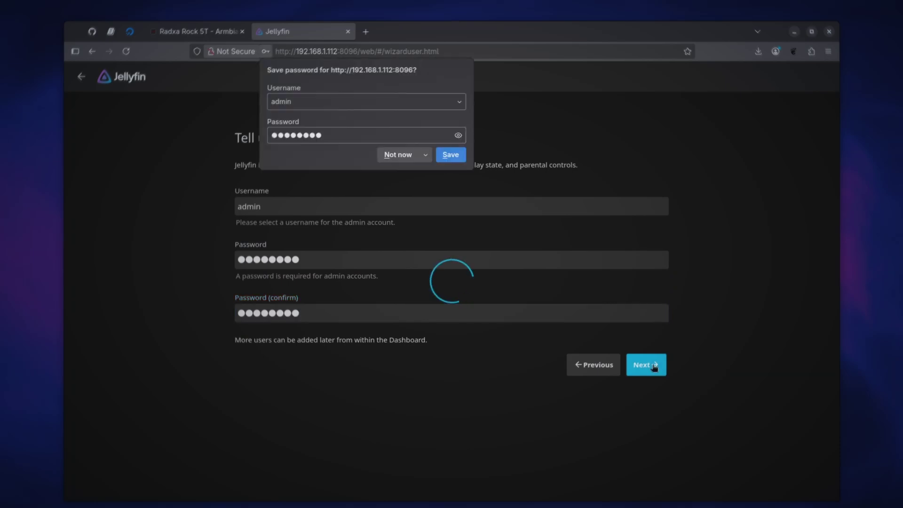
left_click(653, 316)
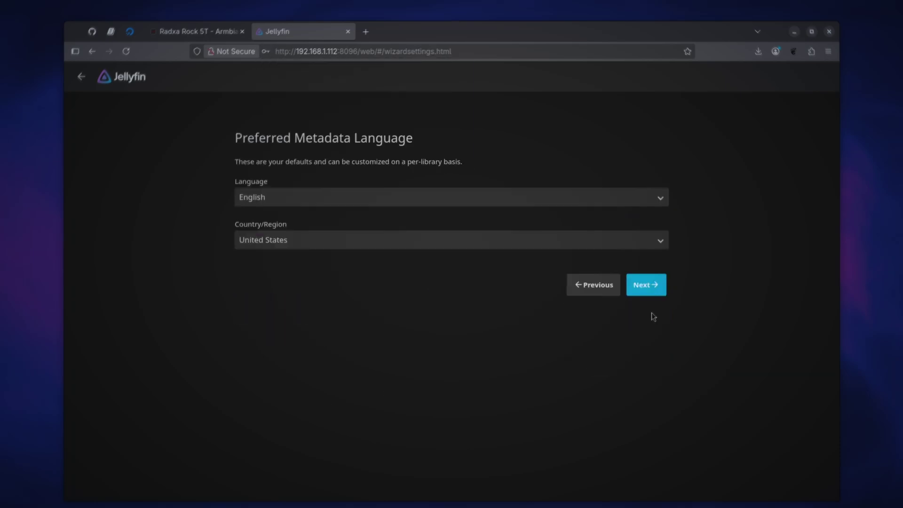
left_click(660, 280)
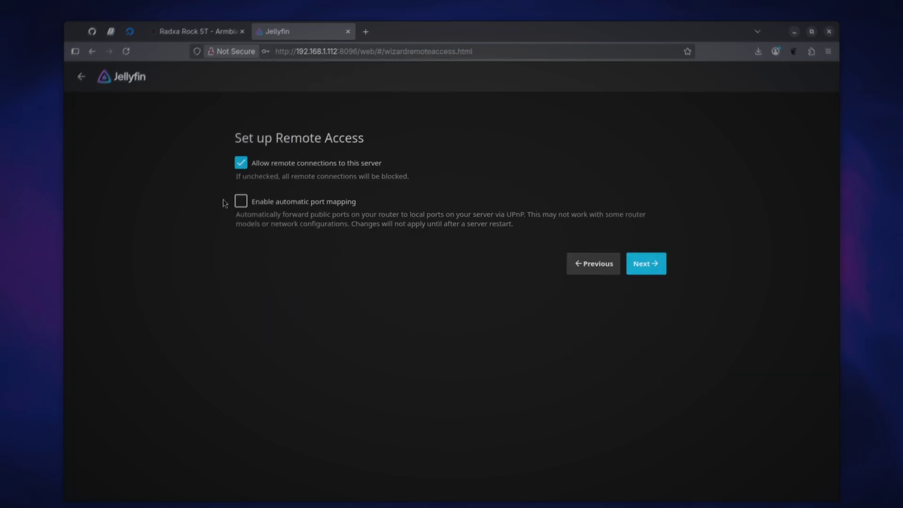
left_click(648, 262)
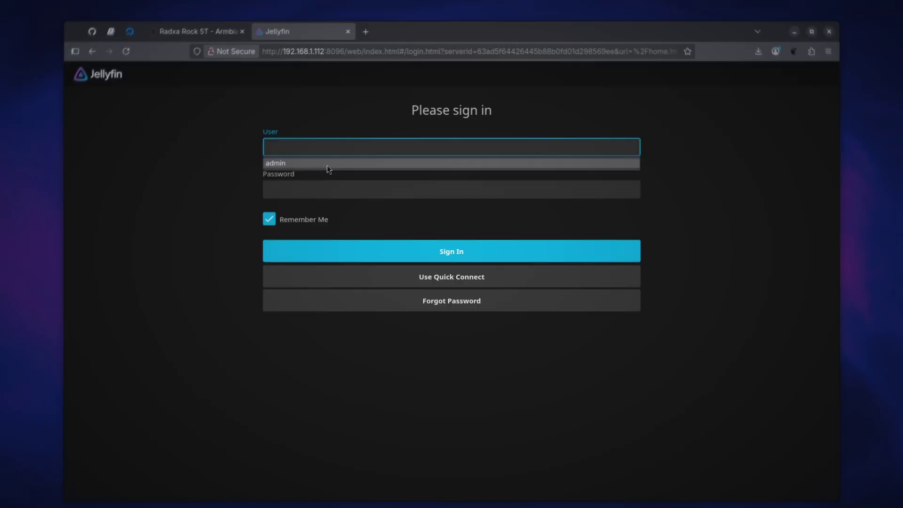
Sign in to Jellyfin as admin with the account password
left_click(326, 165)
type("****")
key("Return")
Add a Movies media library from the /data/movies/Blender folder in the administration dashboard, keeping the default library settings
left_click(80, 74)
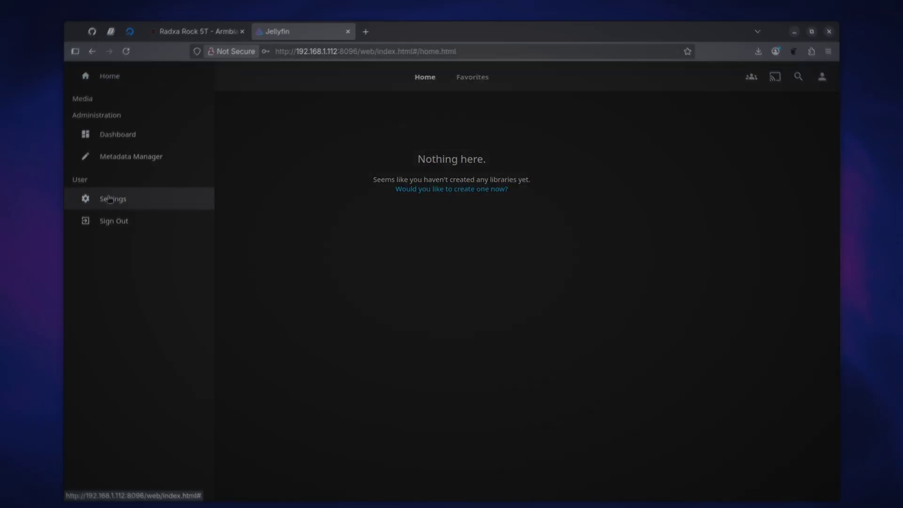
left_click(117, 135)
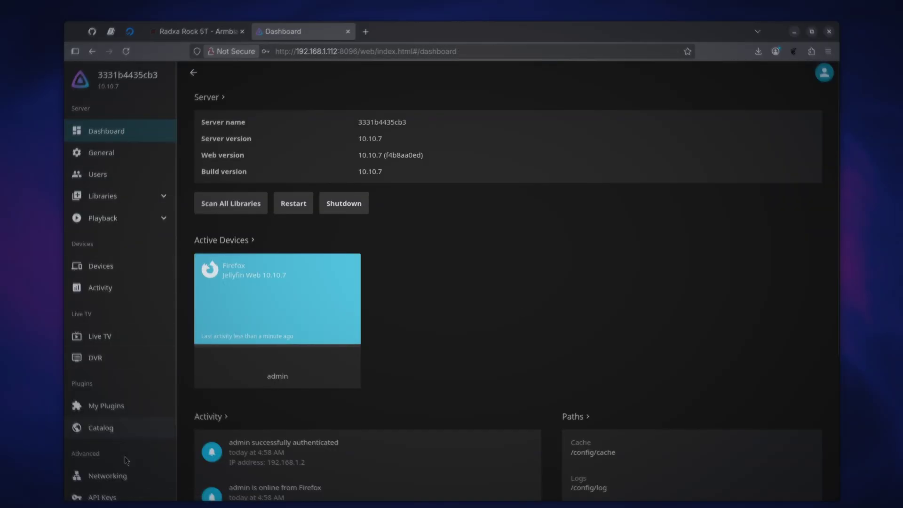
left_click(132, 222)
left_click(210, 206)
left_click(435, 177)
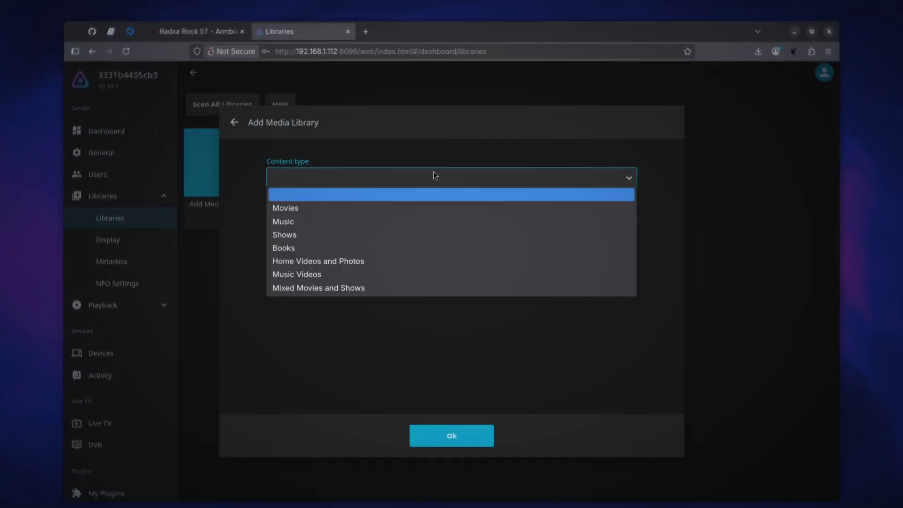
left_click(292, 211)
left_click(324, 266)
left_click(310, 276)
left_click(305, 254)
left_click(455, 427)
scroll(426, 336, "down", 15)
left_click(454, 434)
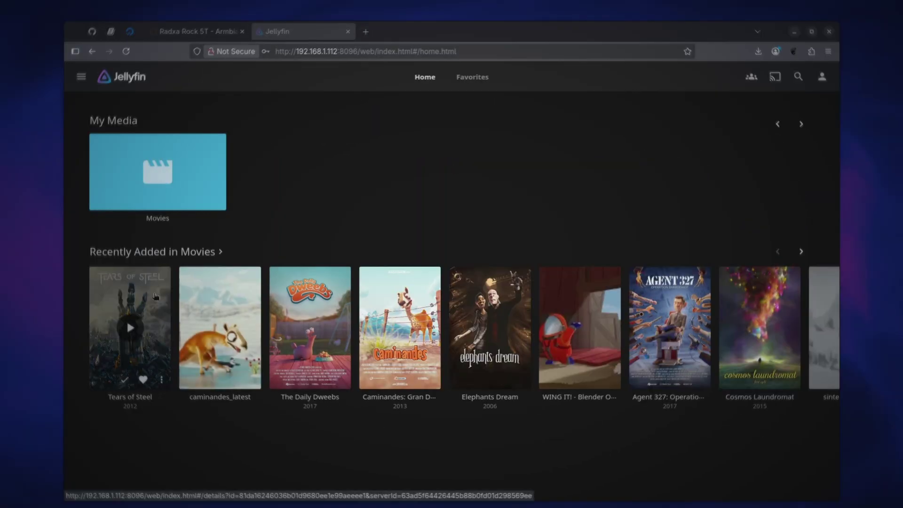
View the details pages of WING IT!, Agent 327: Operation Barbershop and Cosmos Laundromat among the recently added movies
left_click(581, 296)
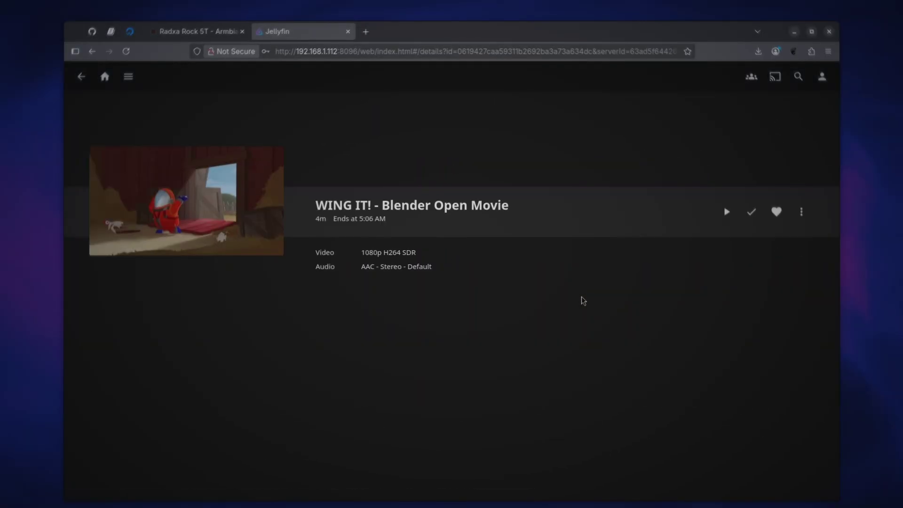
left_click(81, 77)
left_click(641, 292)
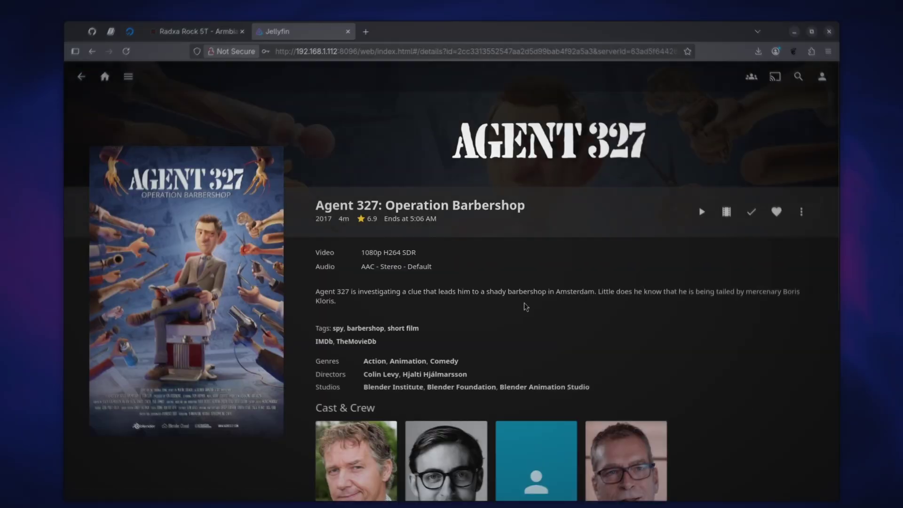
left_click(77, 80)
left_click(767, 292)
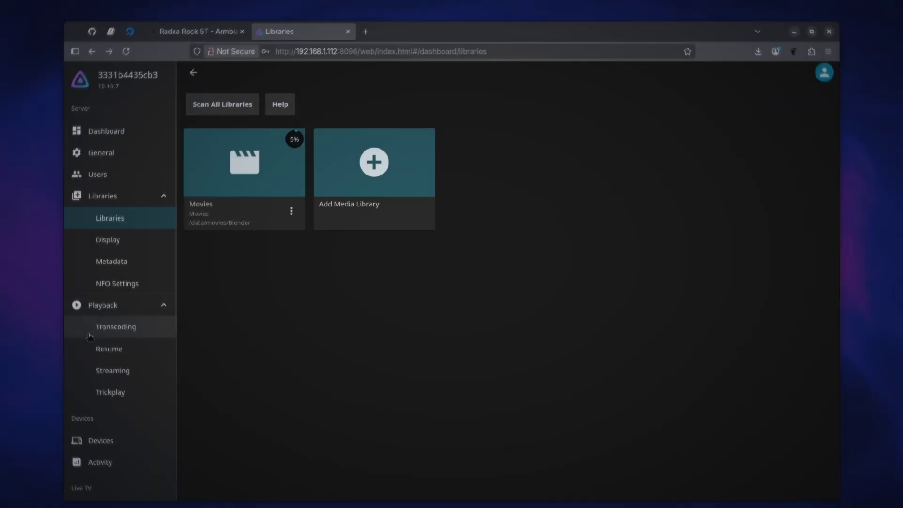
Set the transcoding hardware acceleration to Rockchip MPP (RKMPP) and enable hardware decoding for AV1
left_click(132, 327)
left_click(388, 146)
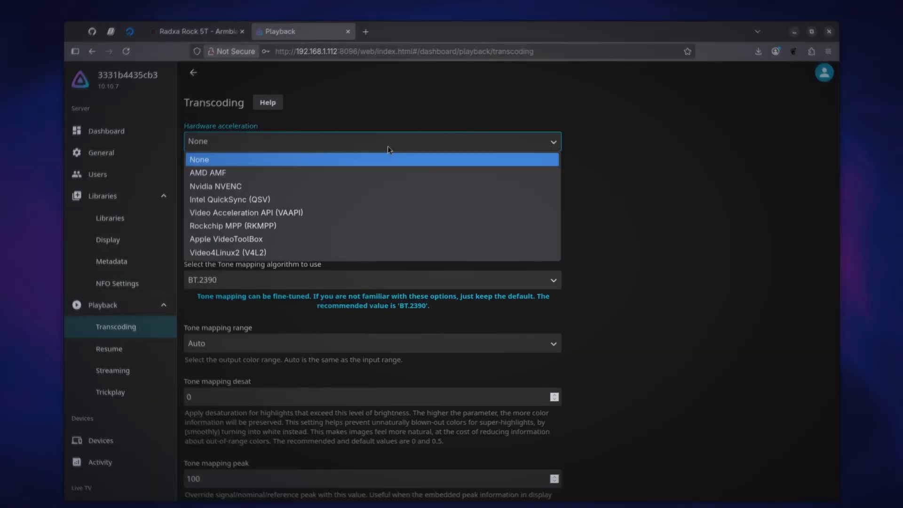
left_click(365, 226)
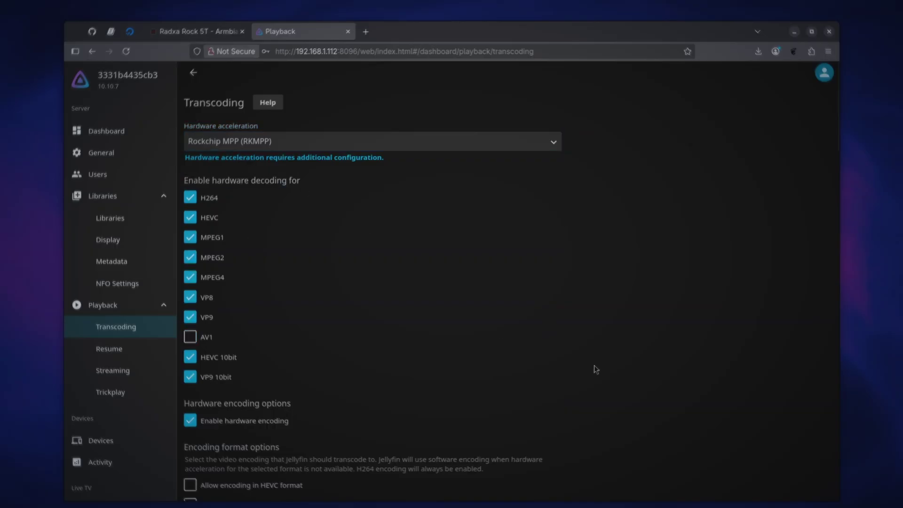
scroll(627, 374, "down", 5)
Enable tone mapping with the BT.2390 algorithm and save the transcoding settings
left_click(191, 288)
left_click(244, 356)
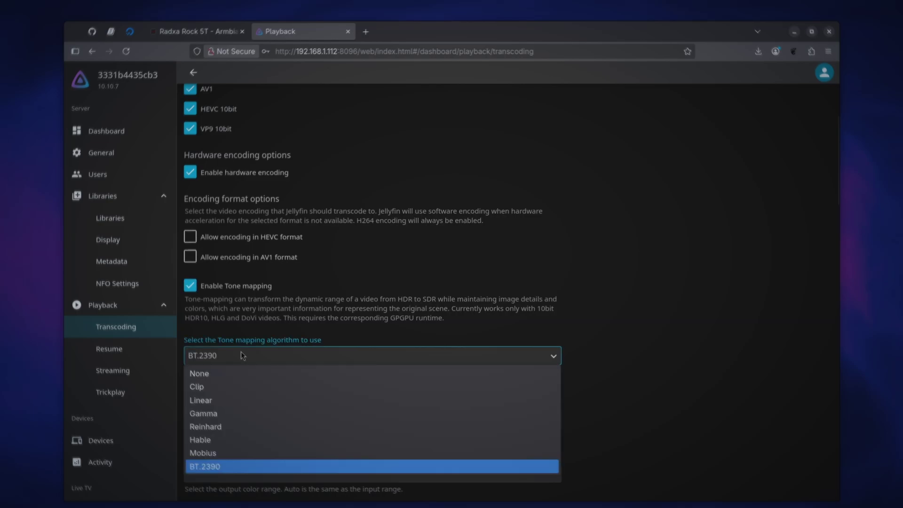
left_click(244, 469)
scroll(634, 392, "down", 15)
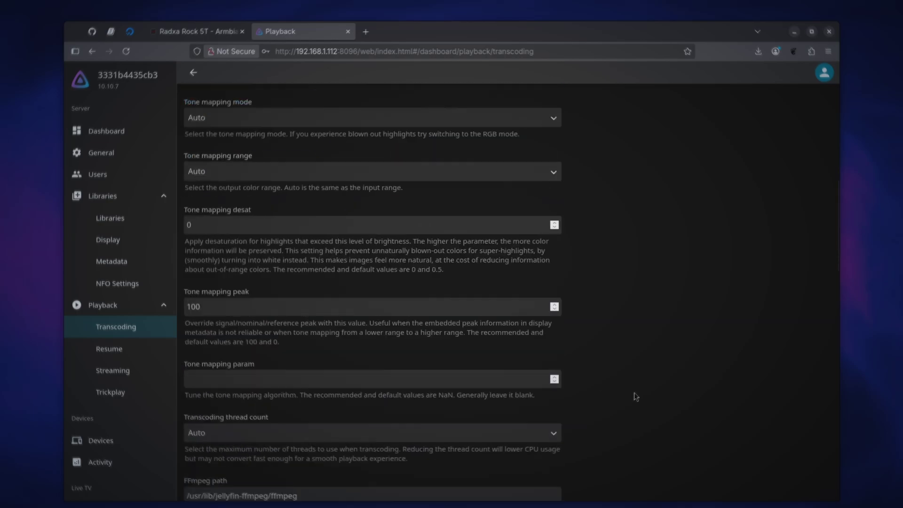
left_click(407, 453)
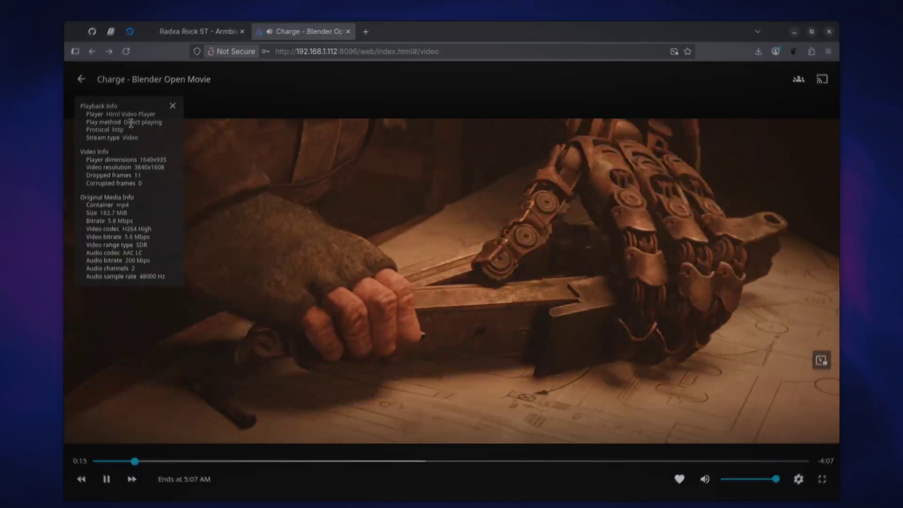
Check the playback info of the Charge movie and try to switch its streaming quality to 1.5 Mbps
left_click_drag(125, 132, 81, 105)
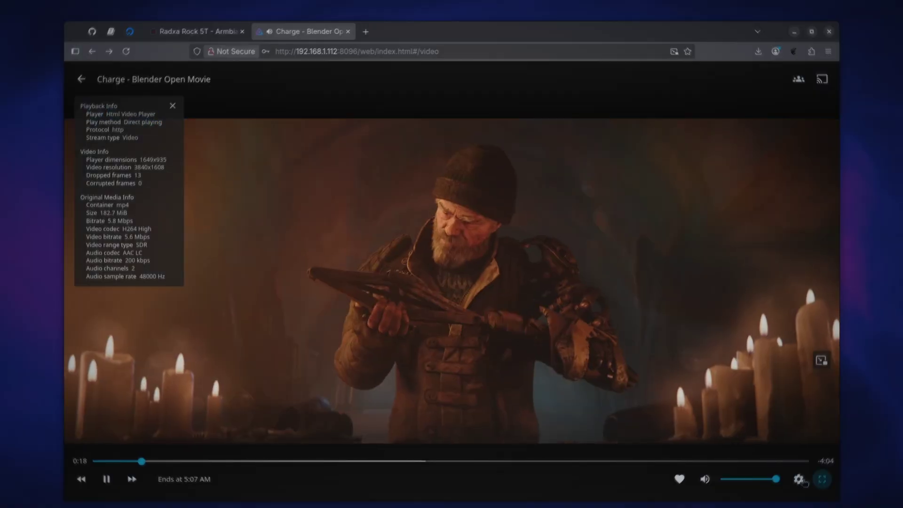
left_click(799, 479)
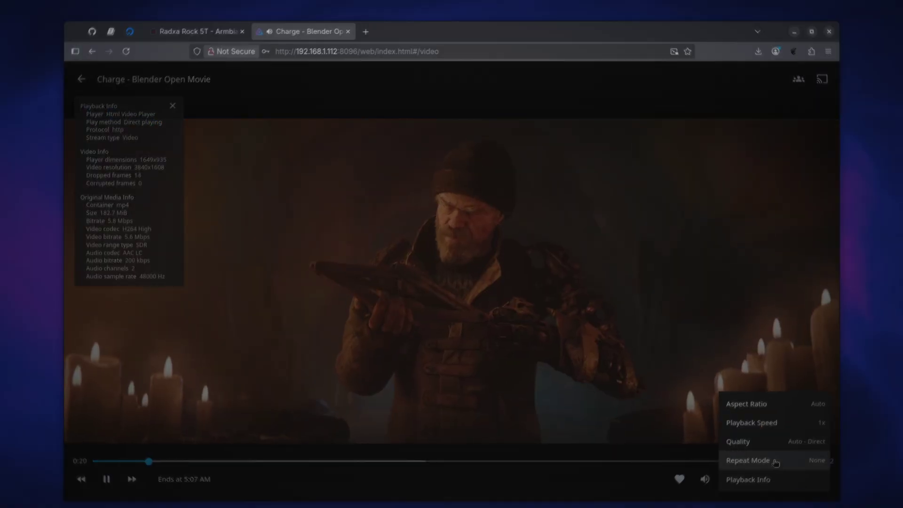
left_click(768, 444)
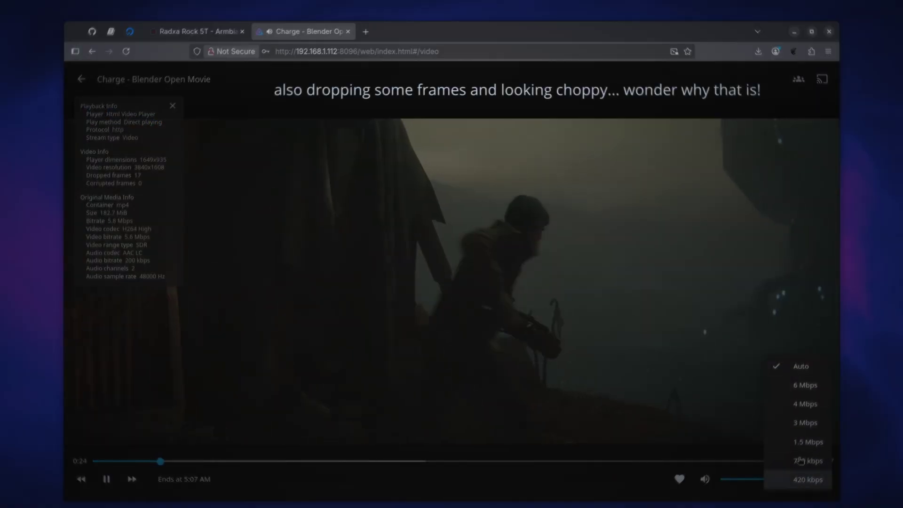
left_click(799, 443)
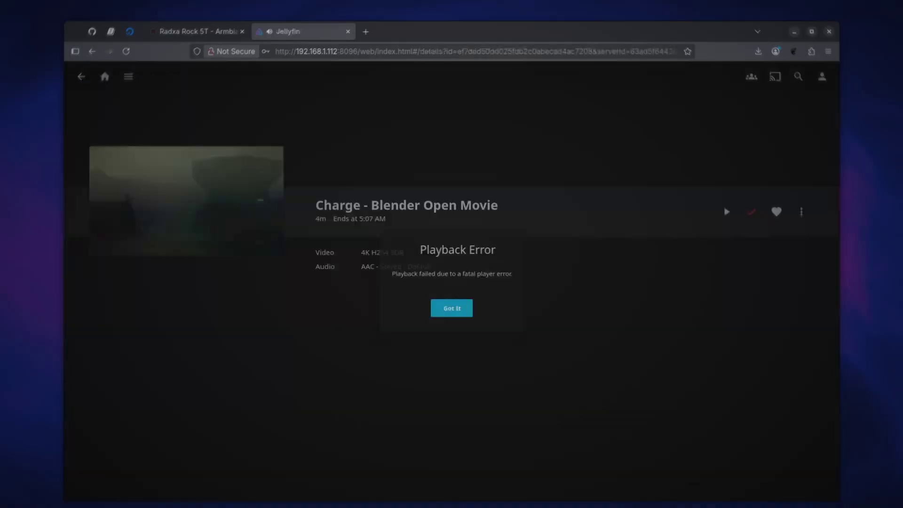
Dismiss the playback error and try to play Charge - Blender Open Movie again
left_click(458, 320)
left_click(727, 212)
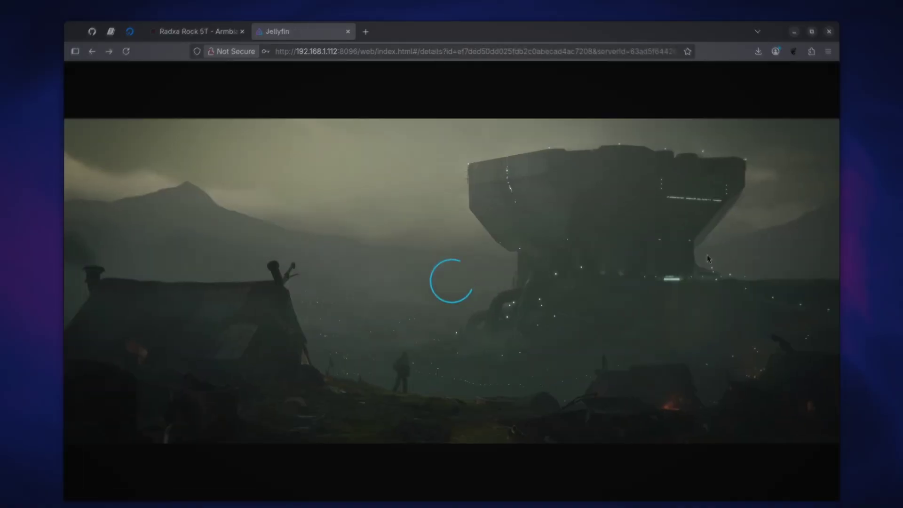
left_click(452, 310)
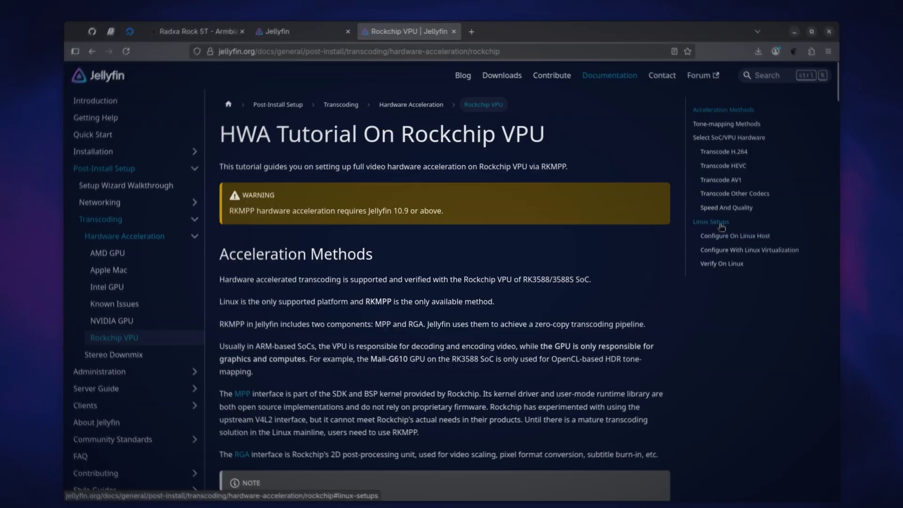
Read the Linux setups section of Jellyfin's Rockchip VPU tutorial and the Armbian configng pull request 661 about exposing MPP/RGA
left_click(722, 224)
scroll(424, 306, "down", 3)
left_click_drag(334, 320, 509, 322)
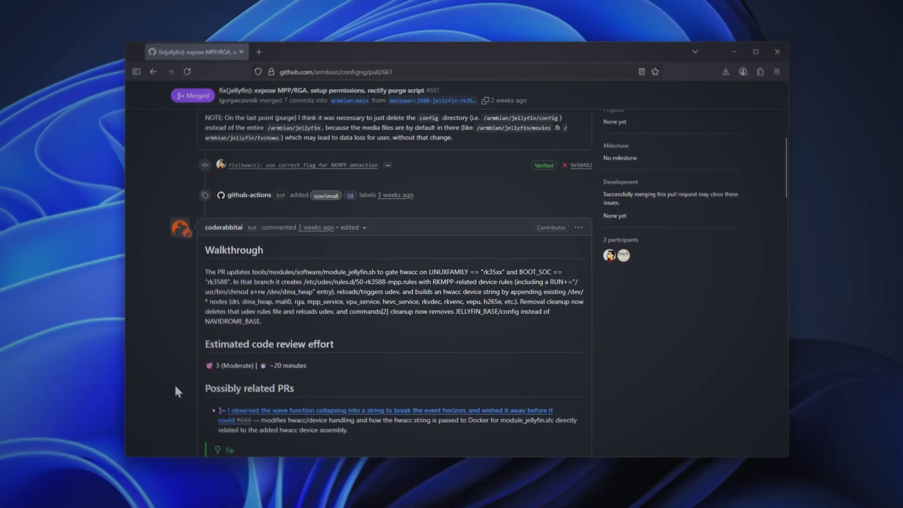
scroll(176, 390, "down", 15)
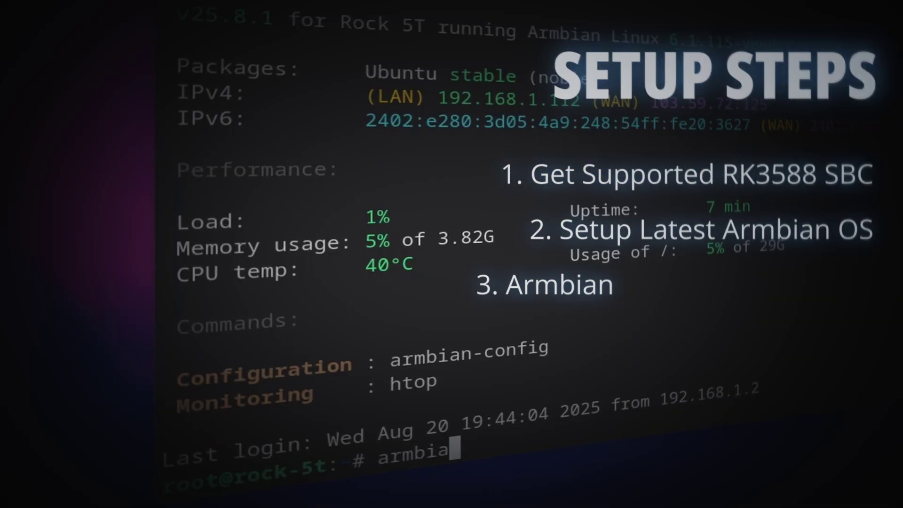
Launch armbian-config in the ROCK 5T root terminal and accept English as the display language in the Jellyfin setup wizard
type("n-config")
key("Return")
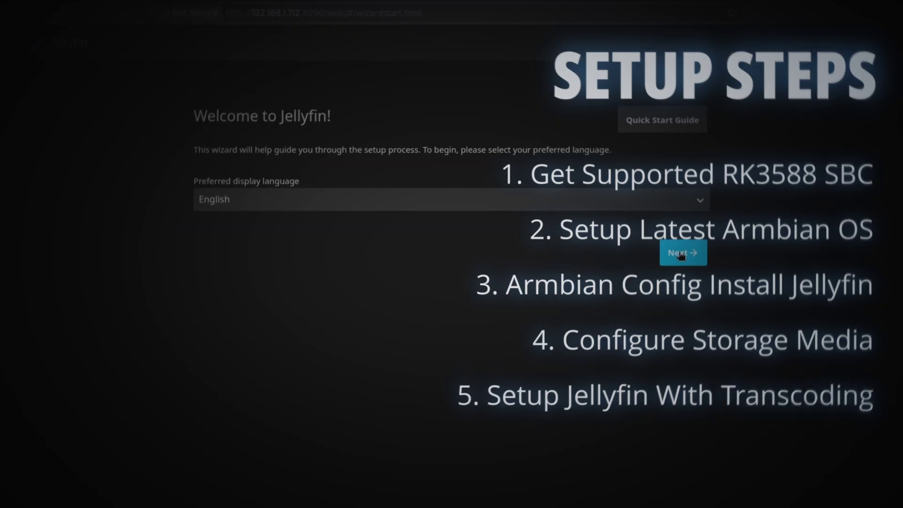
left_click(680, 253)
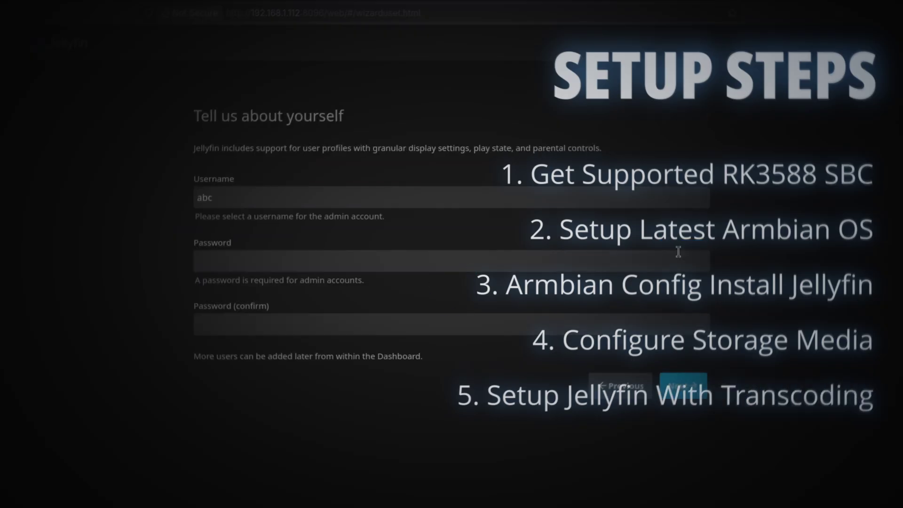